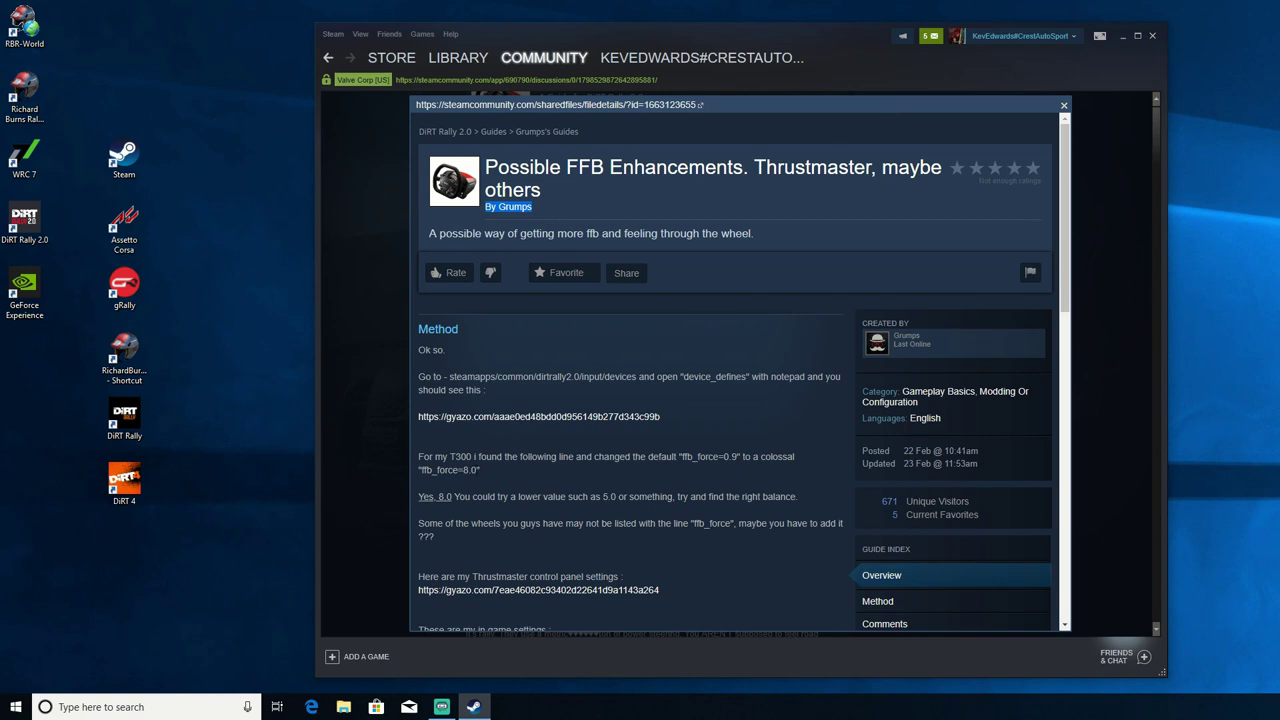
Highlight the default "ffb_force=0.9" and the suggested 8.0 value in the FFB guide, then close the Steam window
left_click_drag(681, 456, 797, 465)
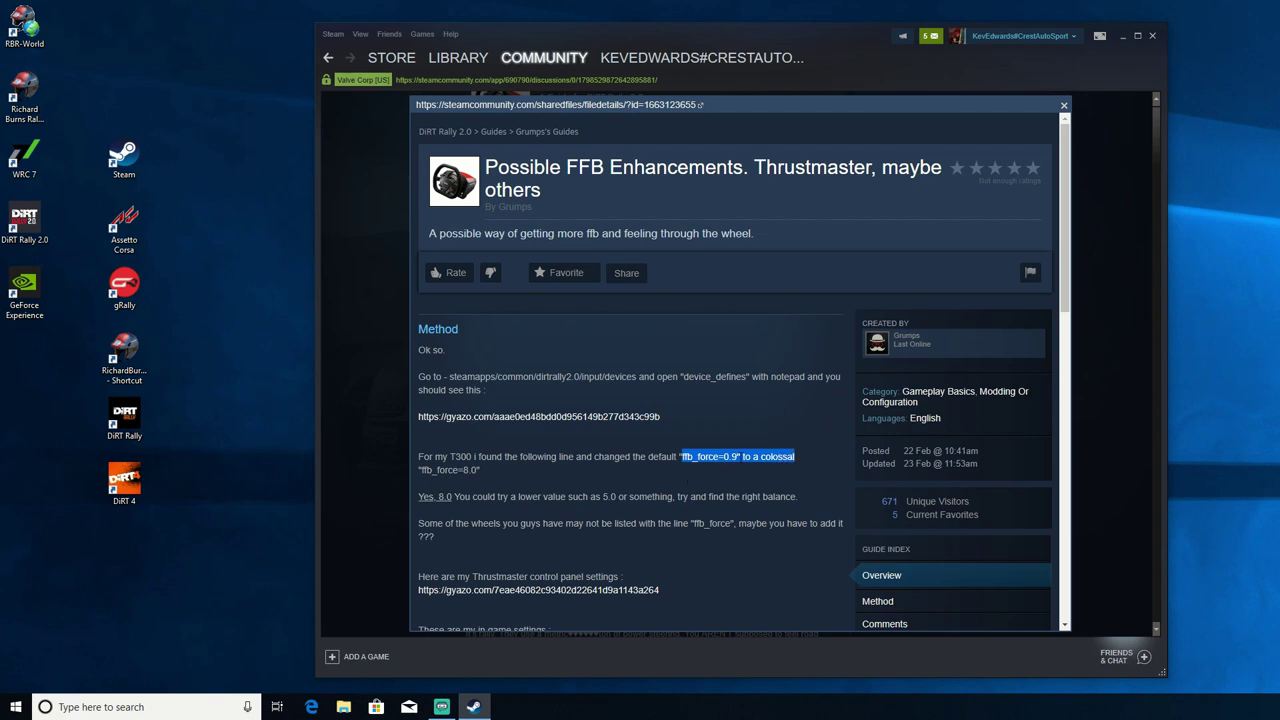
left_click_drag(738, 457, 725, 457)
left_click_drag(463, 469, 490, 475)
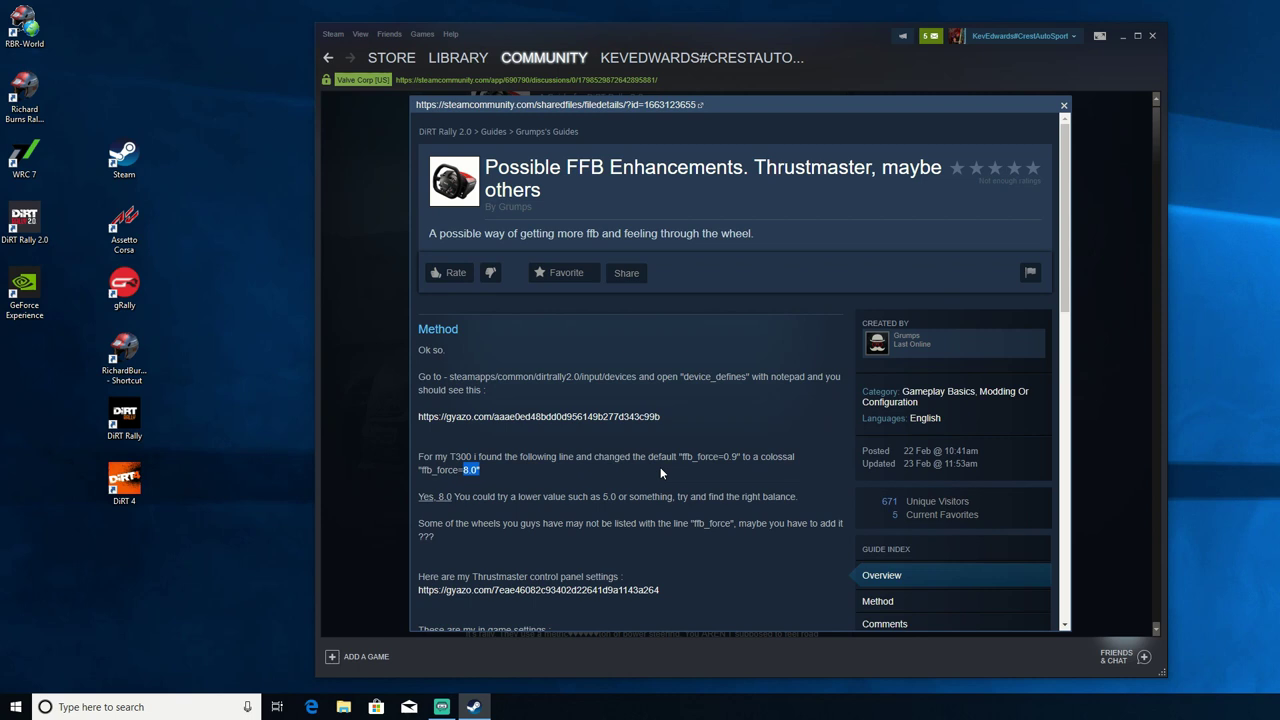
left_click(1153, 36)
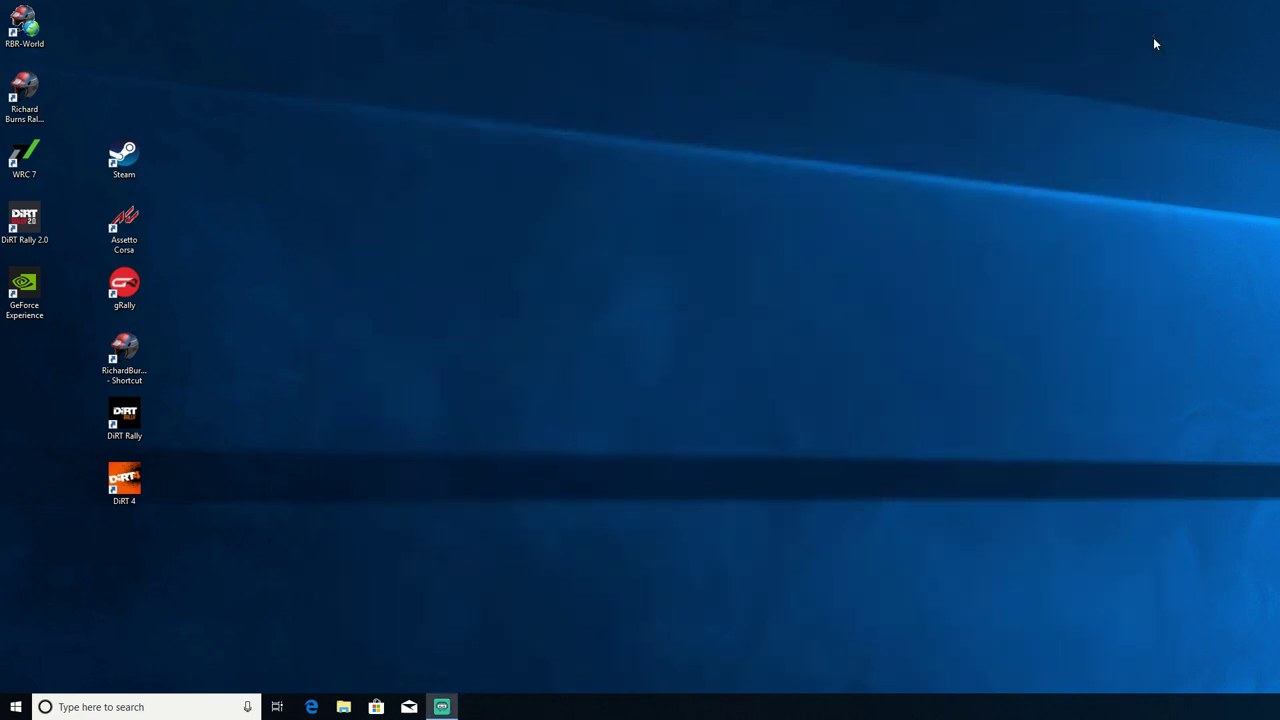
From the Steam shortcut's file location, browse to the steamapps\common\DiRT Rally 2.0\input\devices folder
right_click(124, 156)
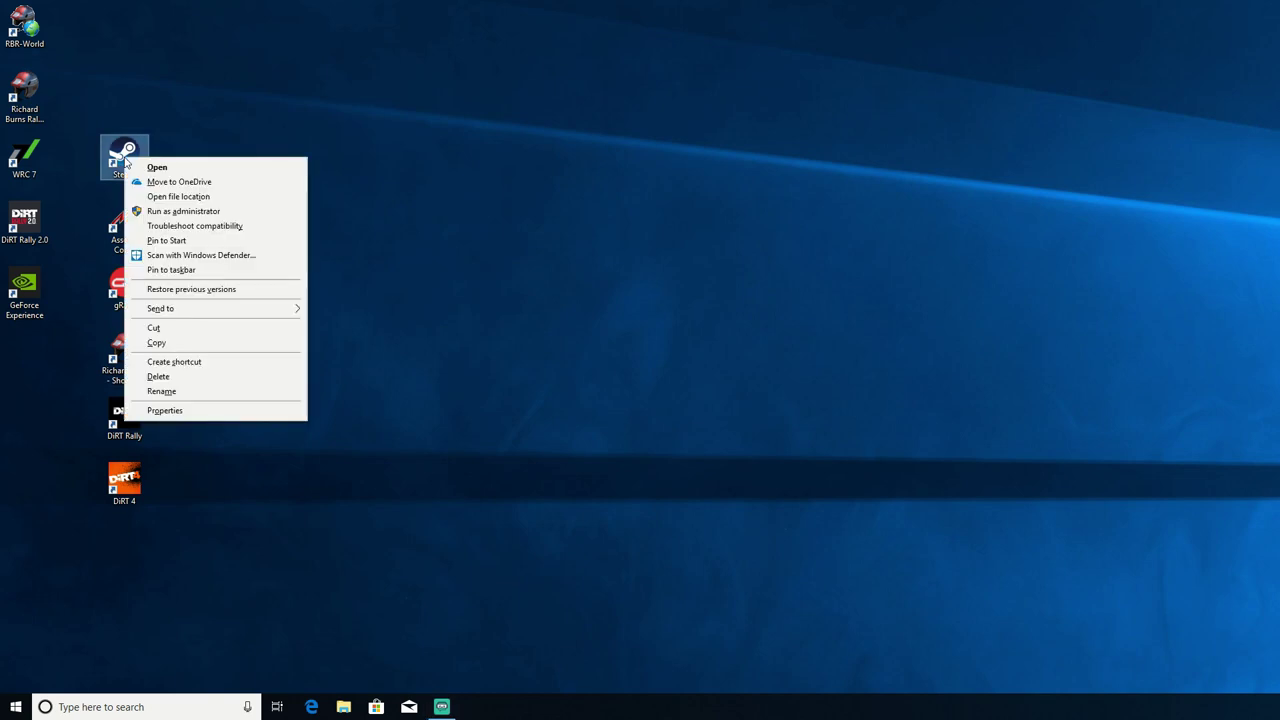
left_click(180, 197)
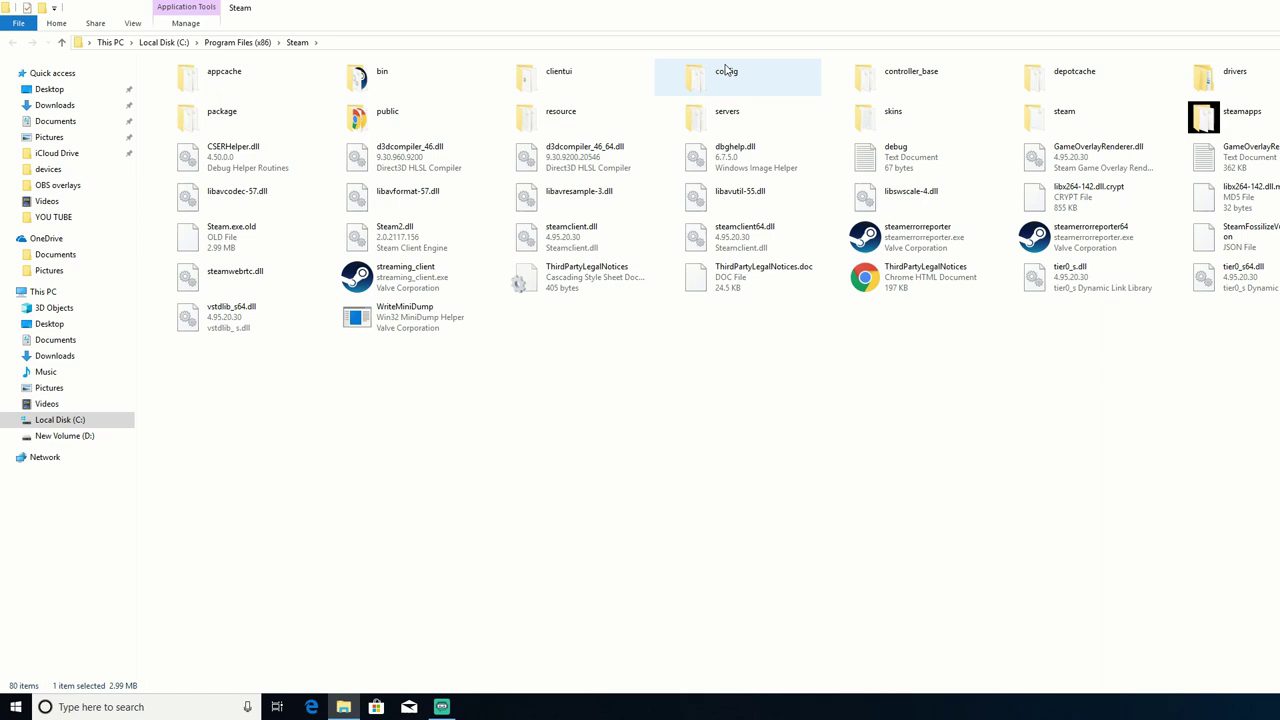
double_click(1262, 119)
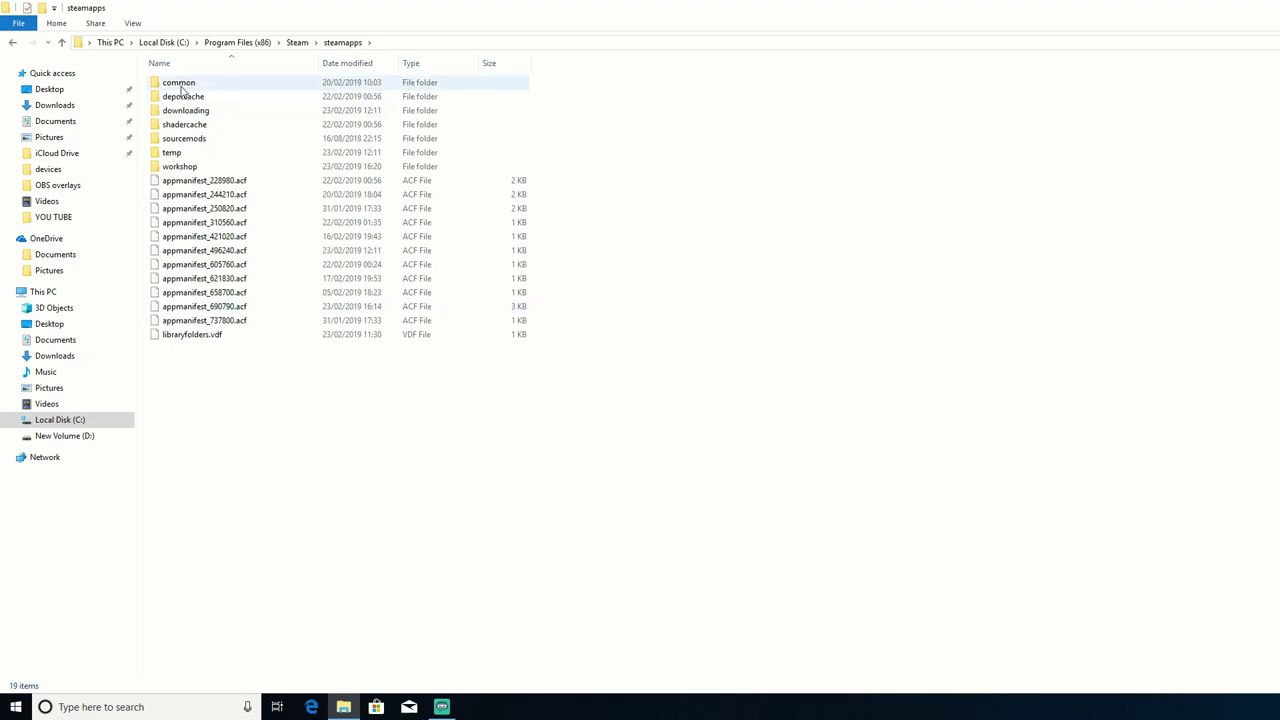
double_click(182, 85)
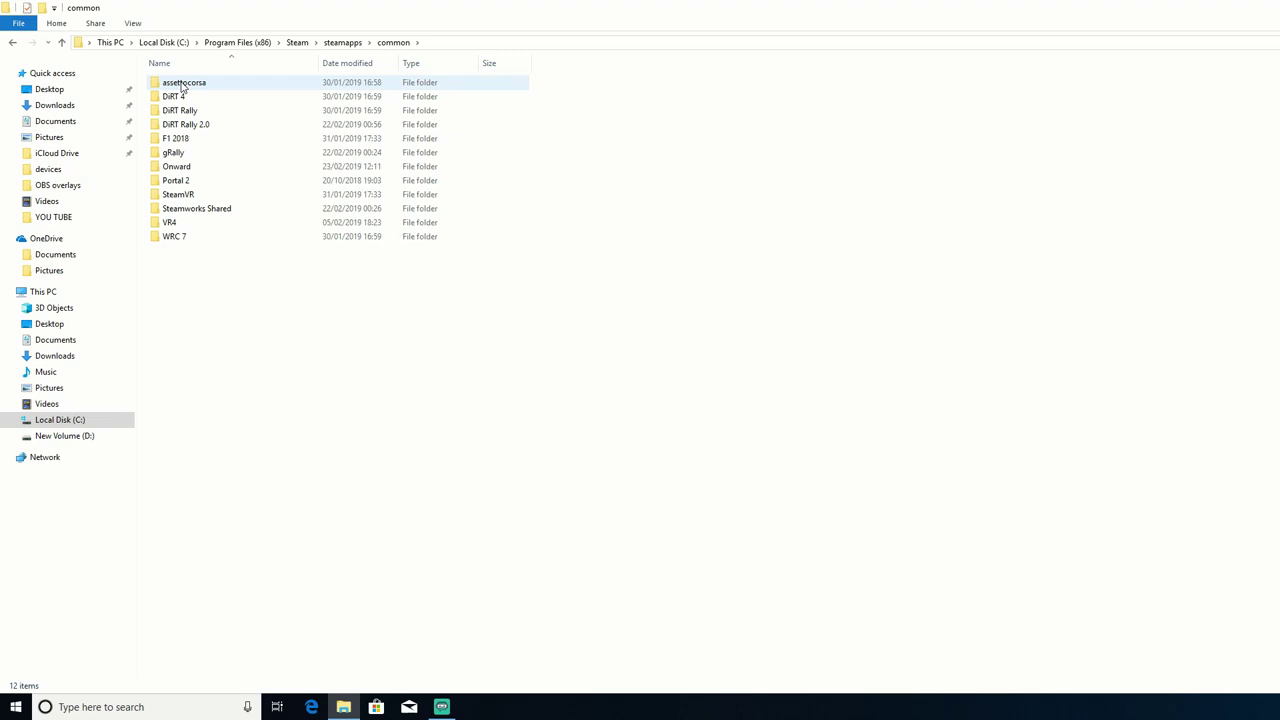
double_click(183, 127)
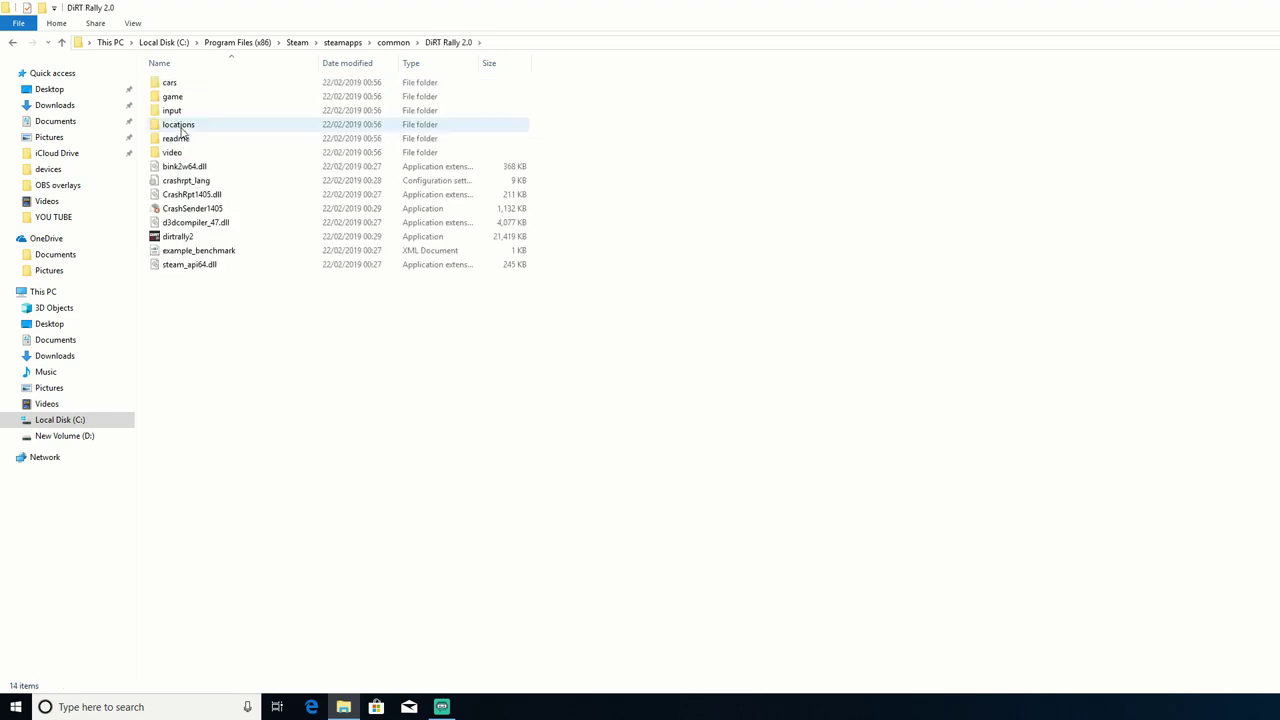
double_click(175, 111)
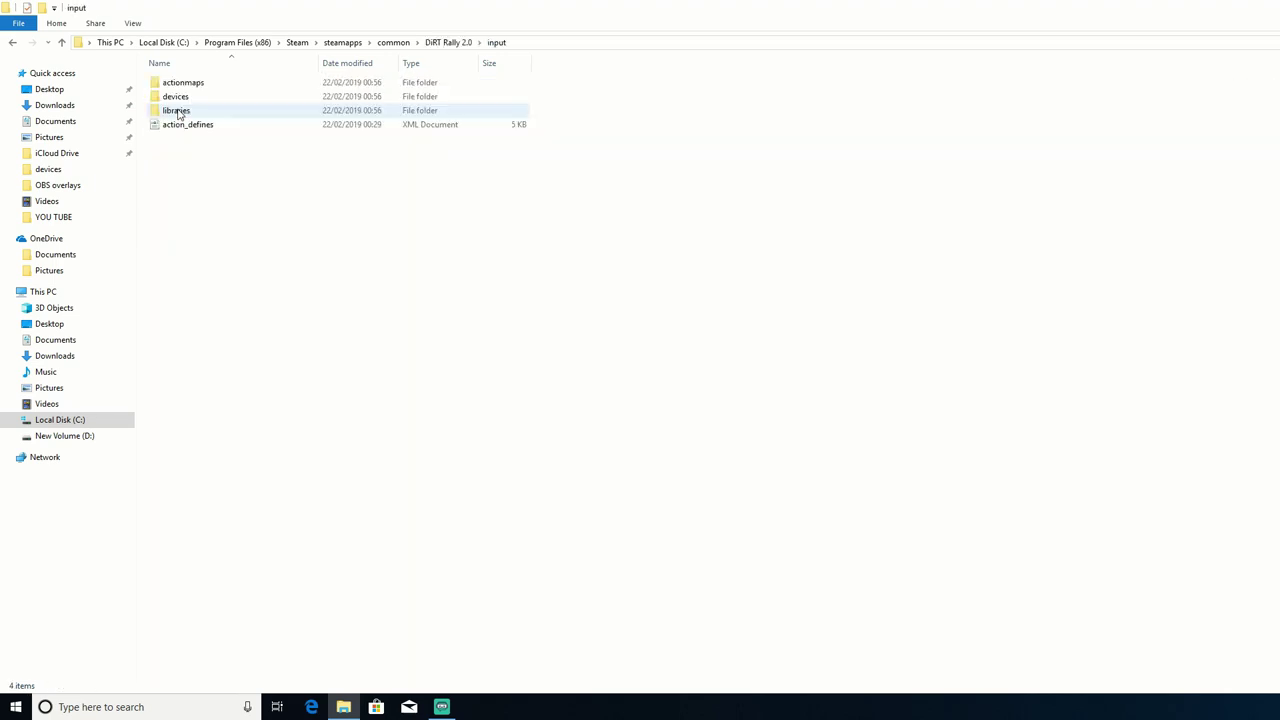
double_click(177, 97)
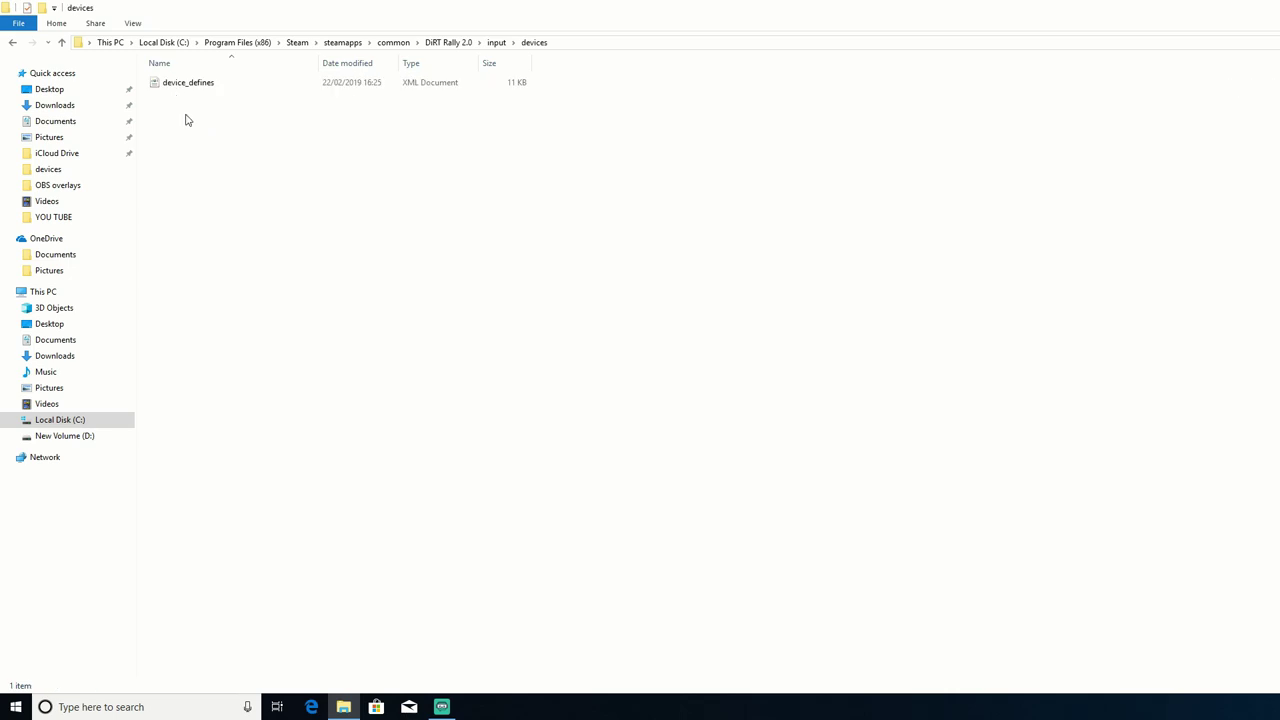
Open the device_defines XML file in Notepad
right_click(186, 86)
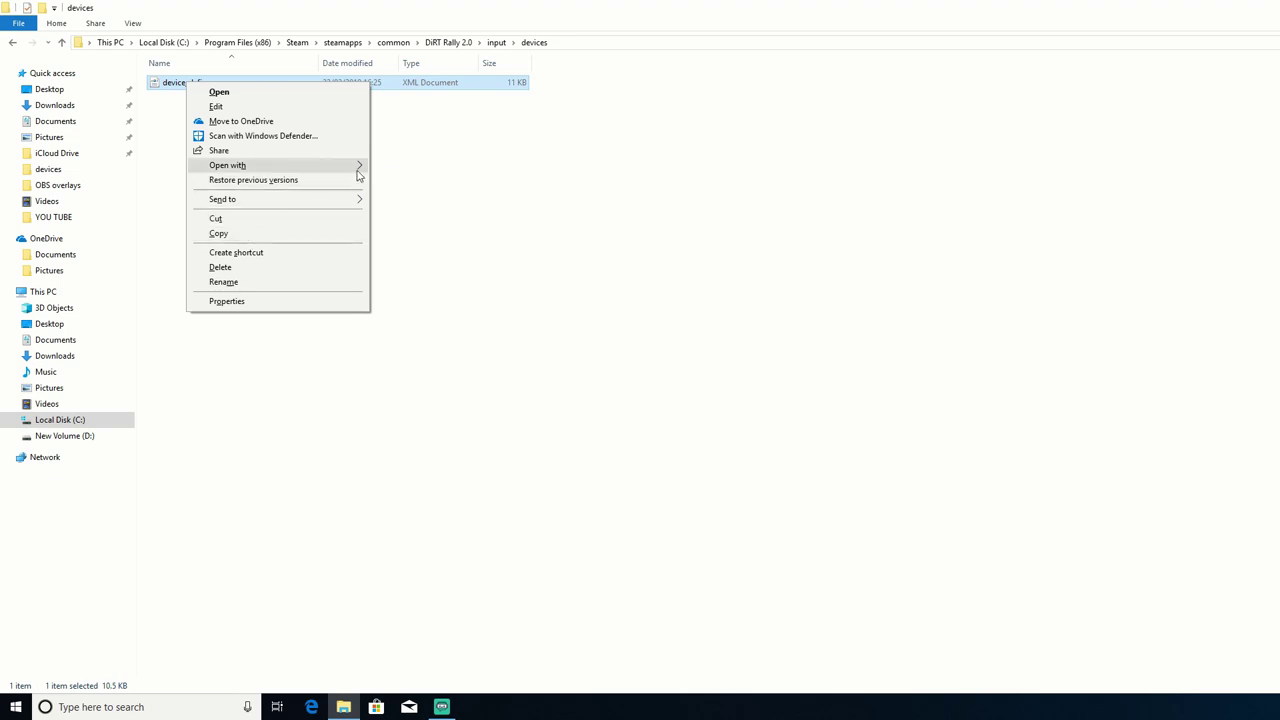
mouse_move(357, 167)
left_click(403, 195)
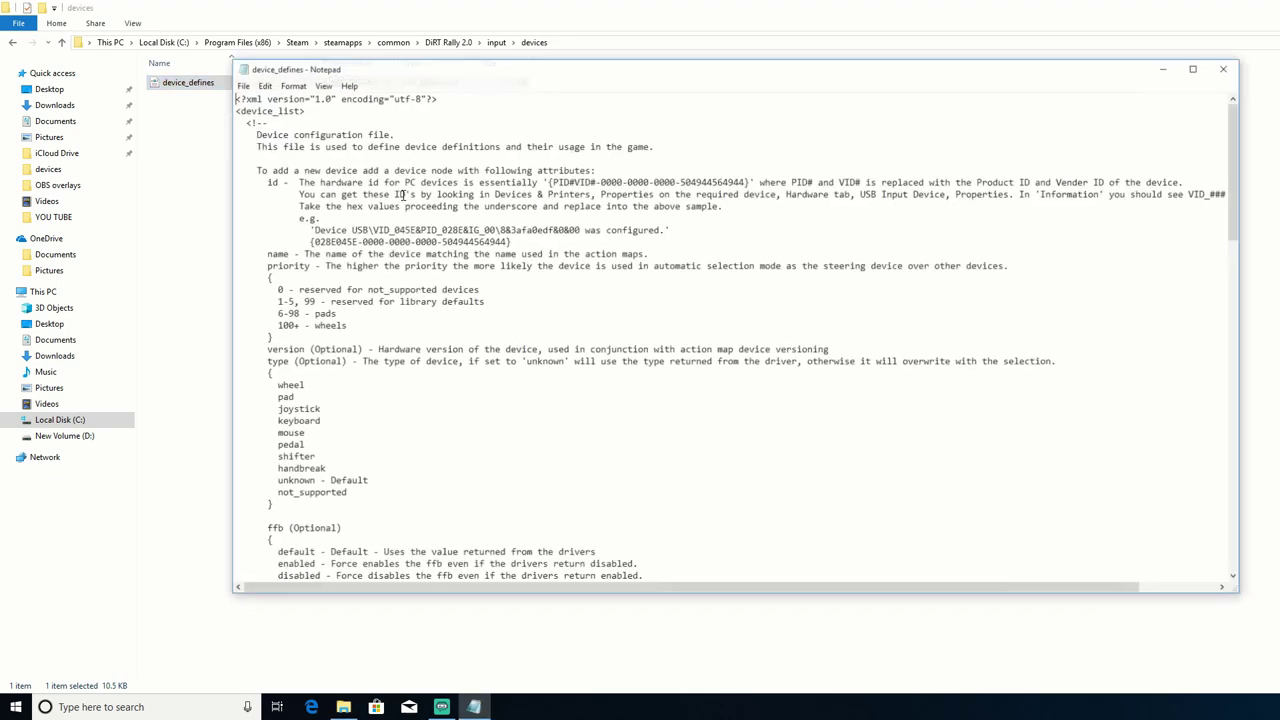
Look through the wheel entries in the device list, highlighting parts of the ftec_clubsport and tm_tmx lines
left_click_drag(1238, 164, 1258, 377)
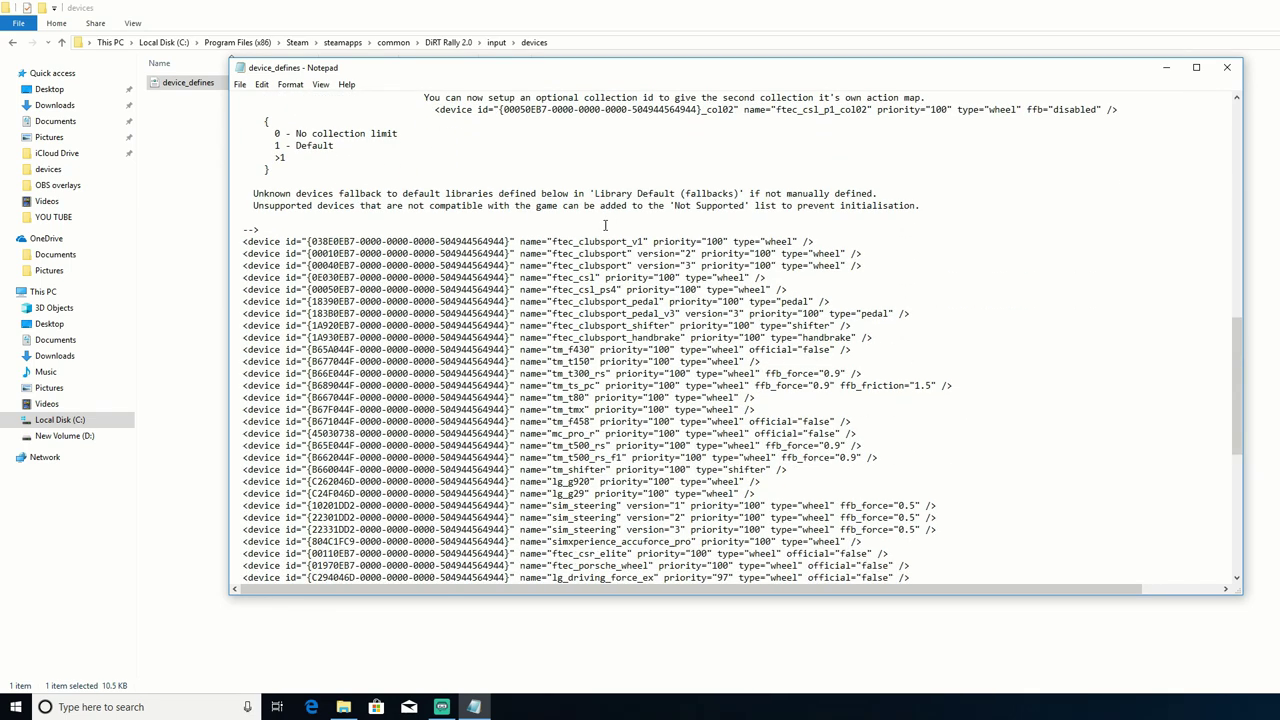
left_click_drag(578, 253, 628, 265)
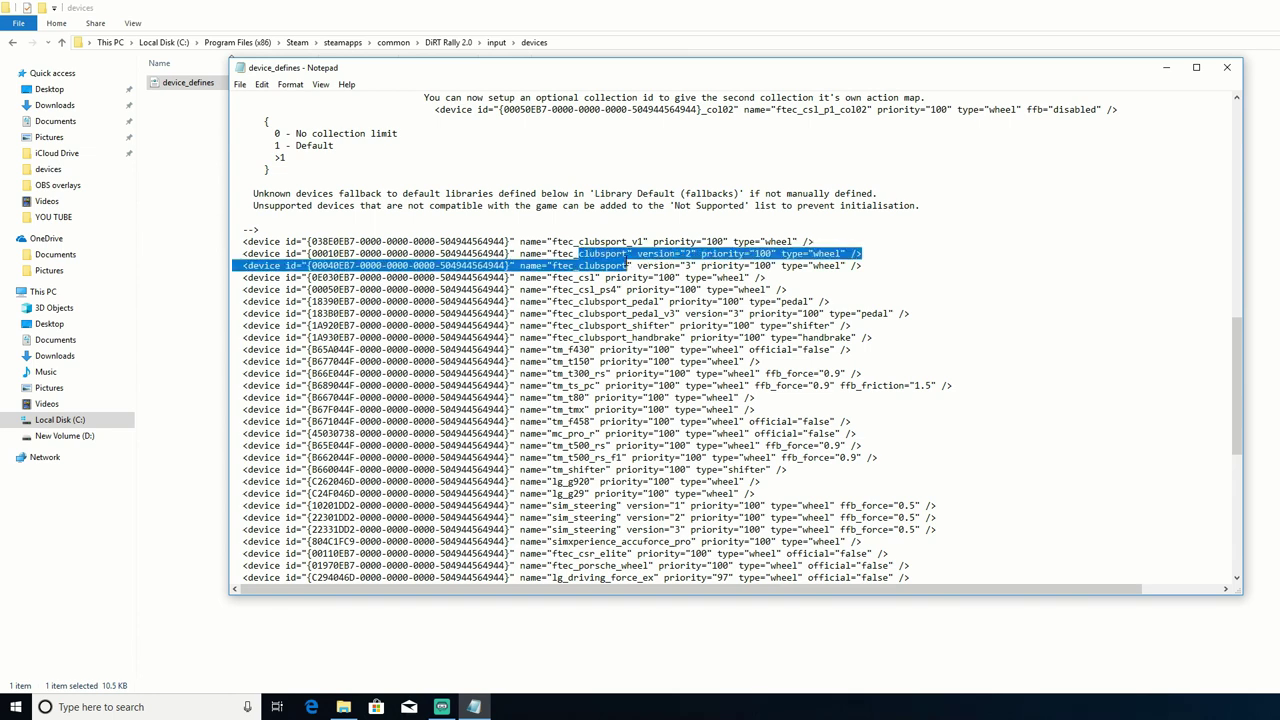
left_click_drag(568, 409, 610, 409)
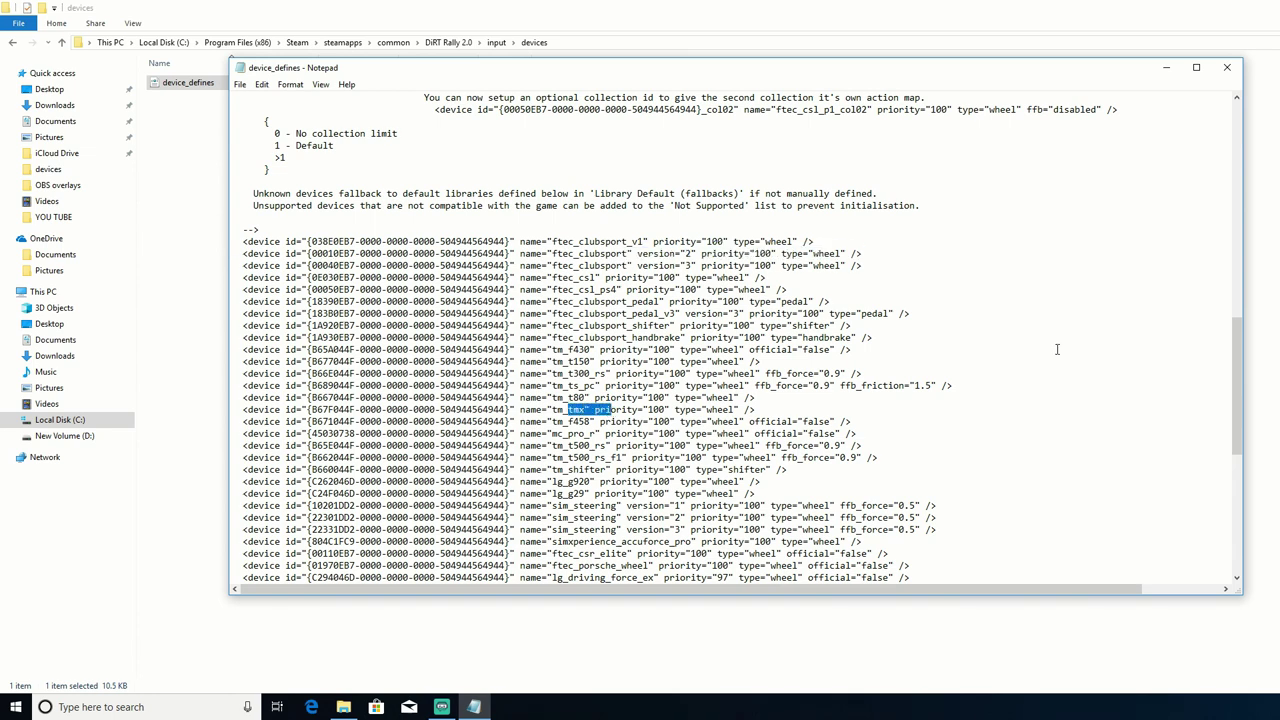
Find the tm_ts_xw wheel entry near the end of the device list and highlight it from its name through its ffb_force value
left_click_drag(1234, 350, 1262, 497)
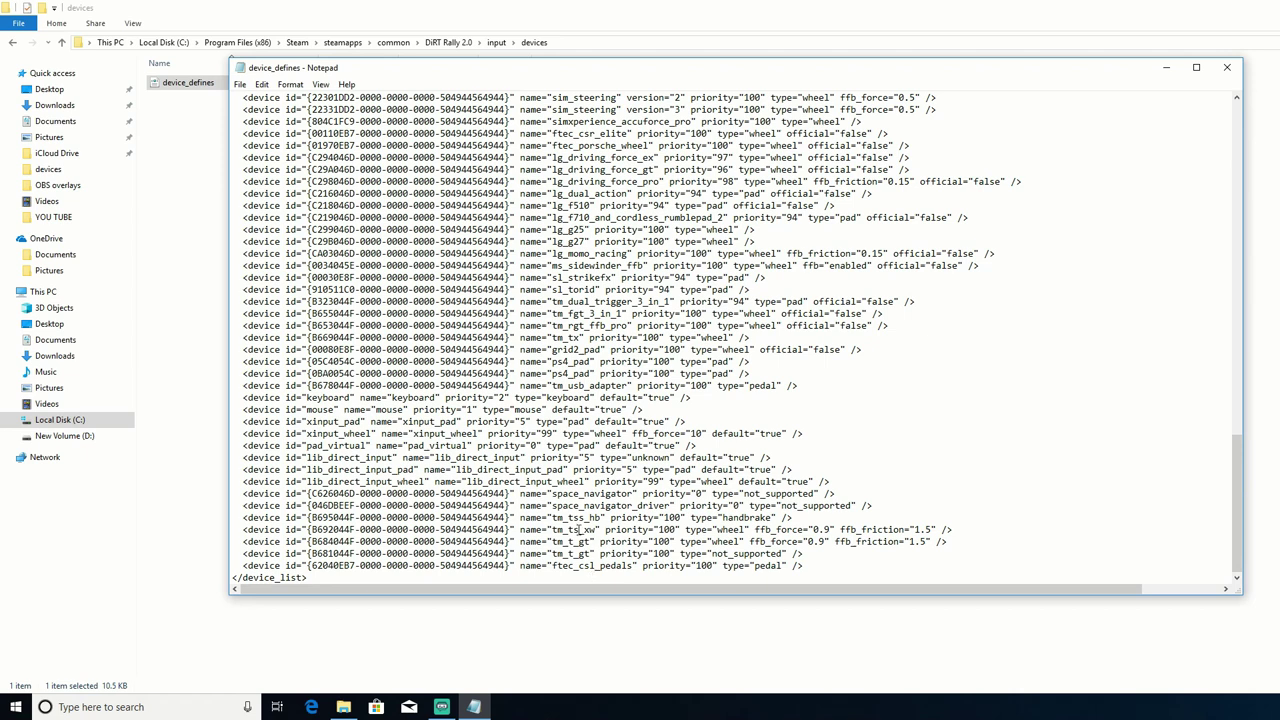
key("Left")
key("Left")
key("Left")
key("Left")
key("Left")
key("Left")
key("Left")
key("Left")
key("Left")
key("Left")
key("Left")
key("Left")
key("Left")
key("shift+Right")
key("shift+Right")
key("shift+Right")
key("shift+Right")
key("shift+Right")
key("shift+Right")
key("shift+Right")
key("shift+Right")
key("shift+Right")
key("shift+Right")
key("shift+Right")
key("shift+Right")
key("shift+Right")
left_click(690, 541, "shift")
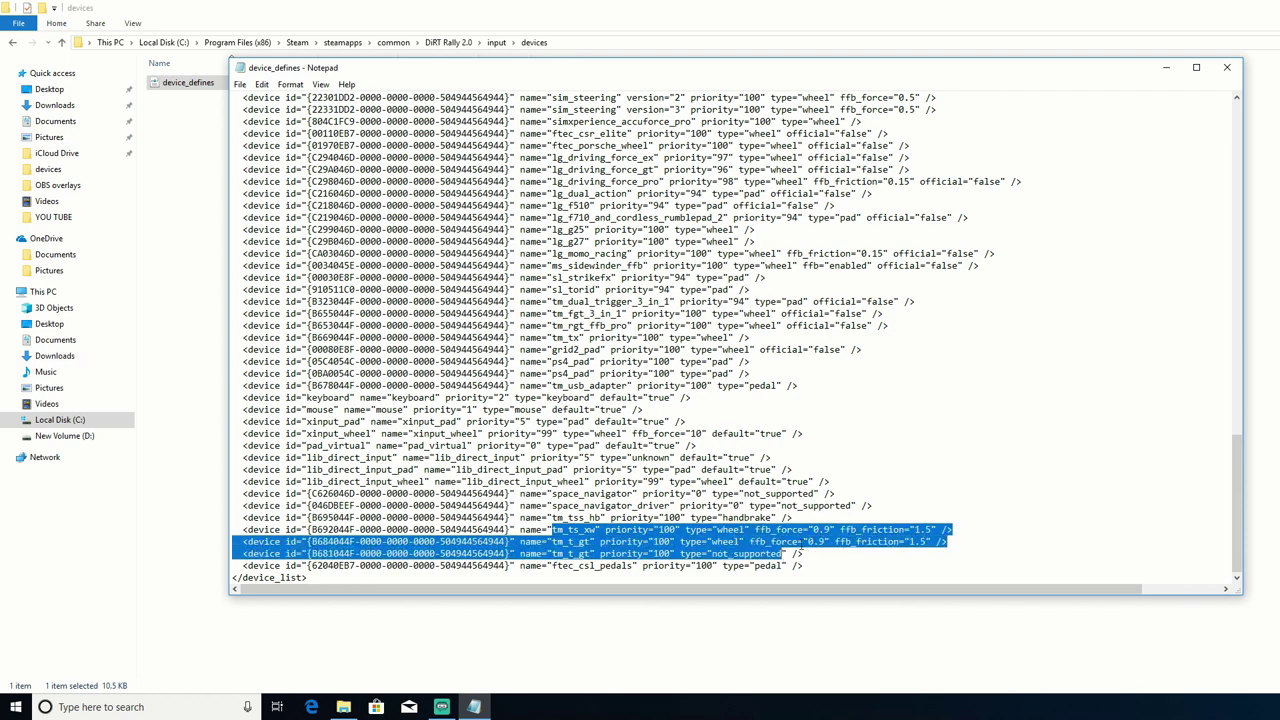
left_click(830, 530, "shift")
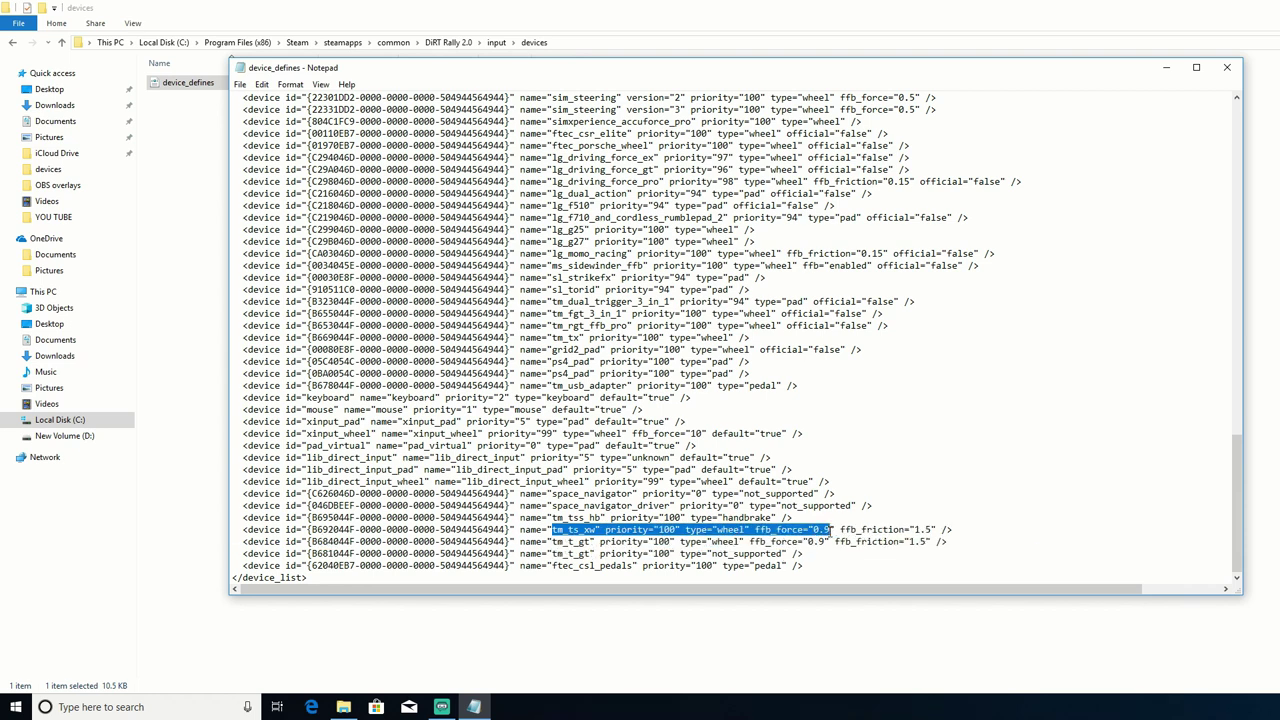
Set ffb_force to 5.0 in the tm_ts_xw entry and close device_defines, saving the change
left_click(830, 530)
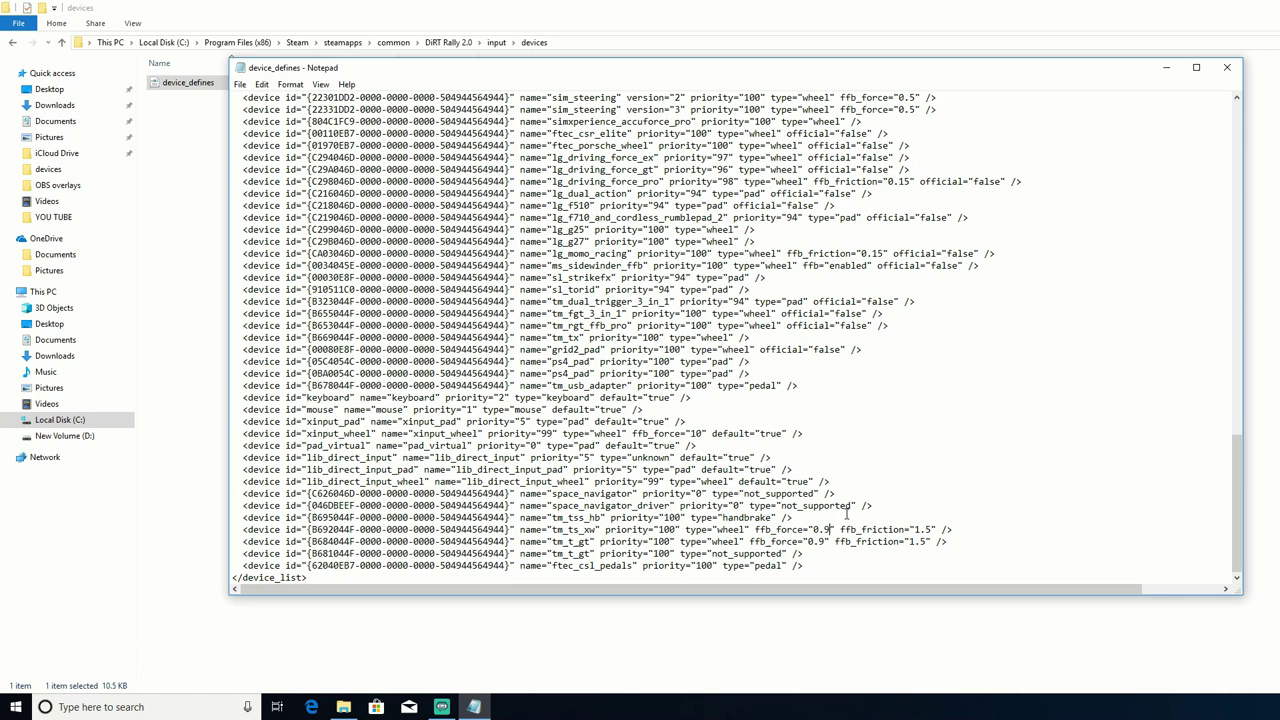
key("BackSpace")
key("BackSpace")
key("BackSpace")
type("5.0")
left_click(1229, 72)
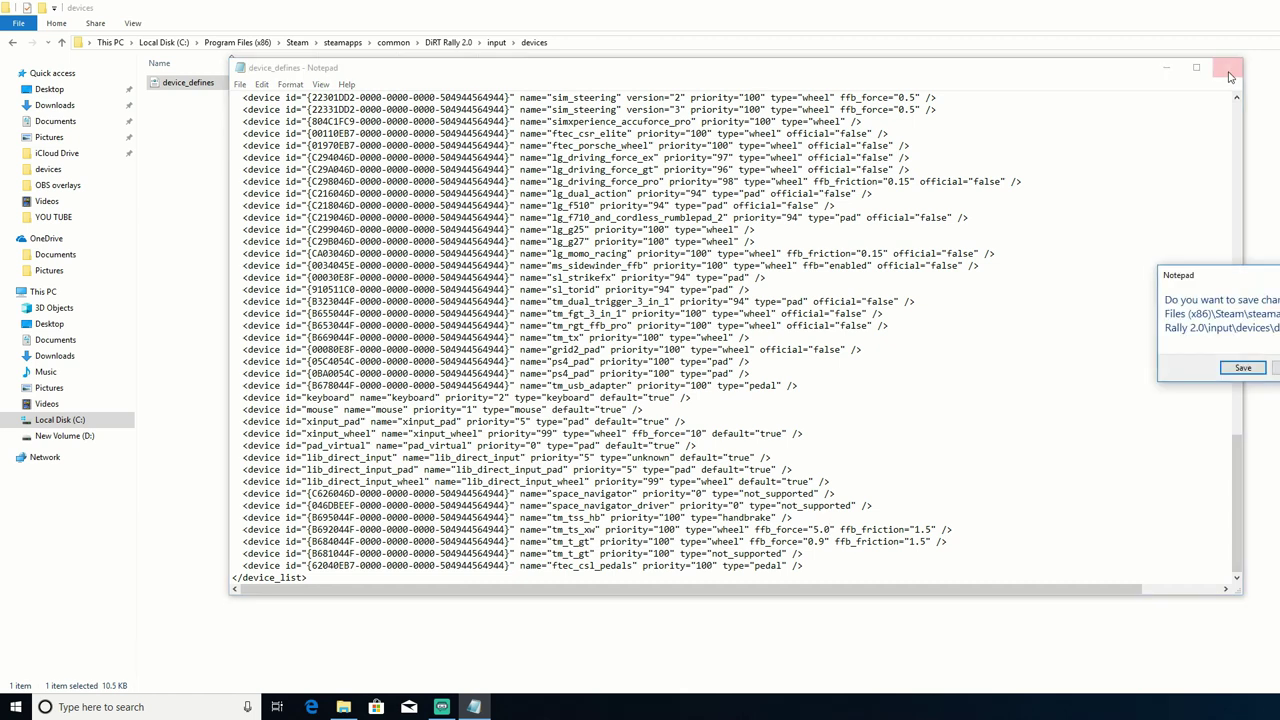
left_click(1241, 368)
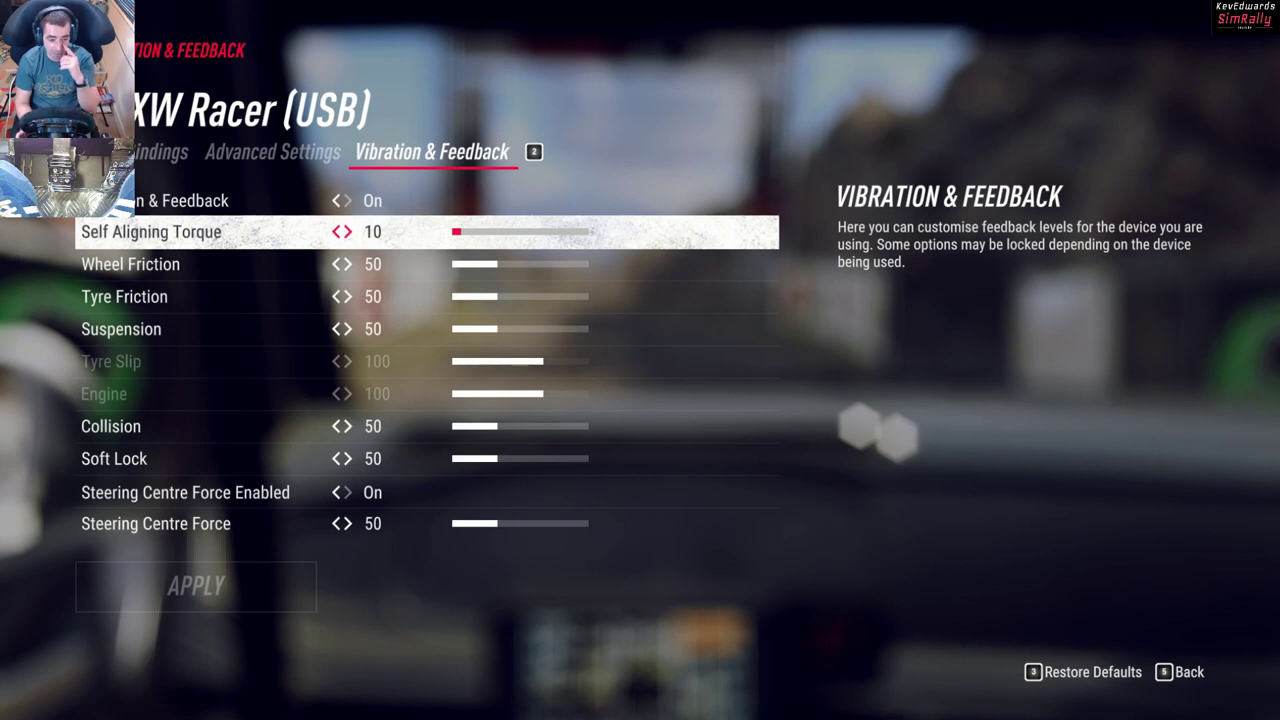
Go to the Wheel Friction setting in DiRT Rally 2.0's Vibration & Feedback options
key("Down")
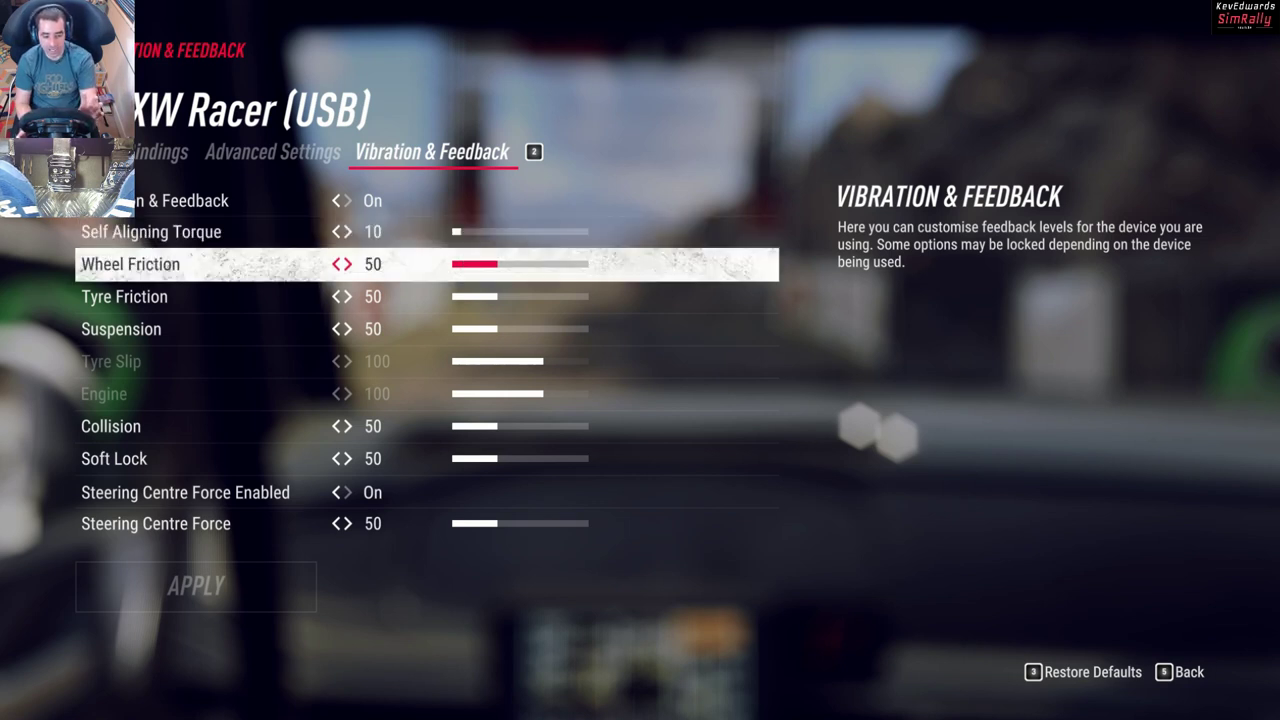